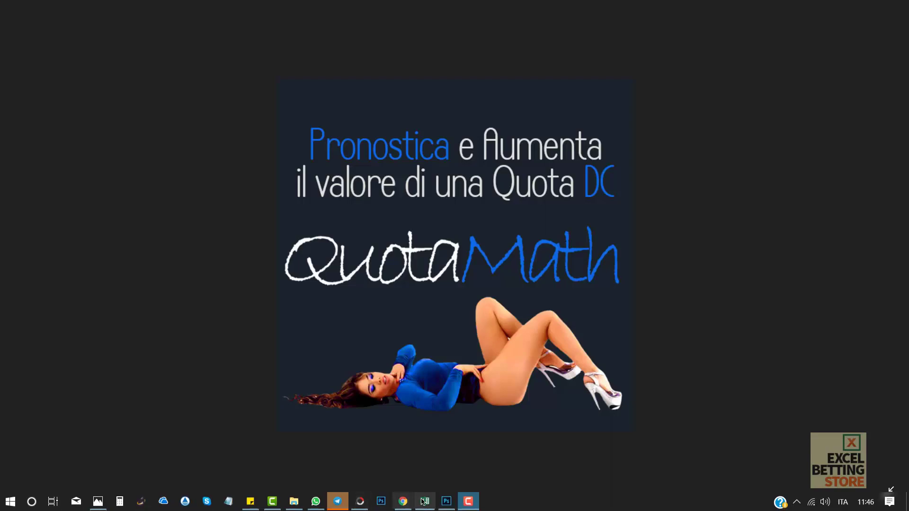
Leave the full-screen QuotaMath image and show the QUOTA MATH workbook's PRONO sheet in Excel.
click(425, 501)
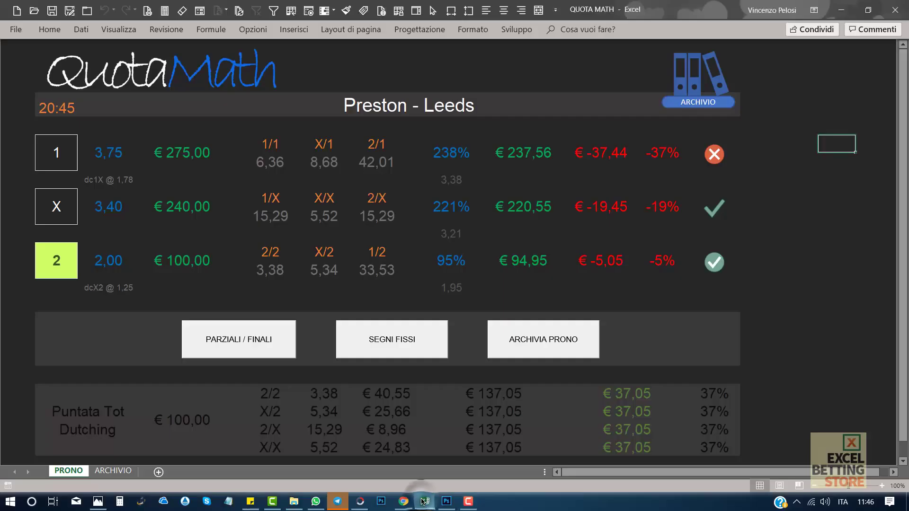
click(811, 178)
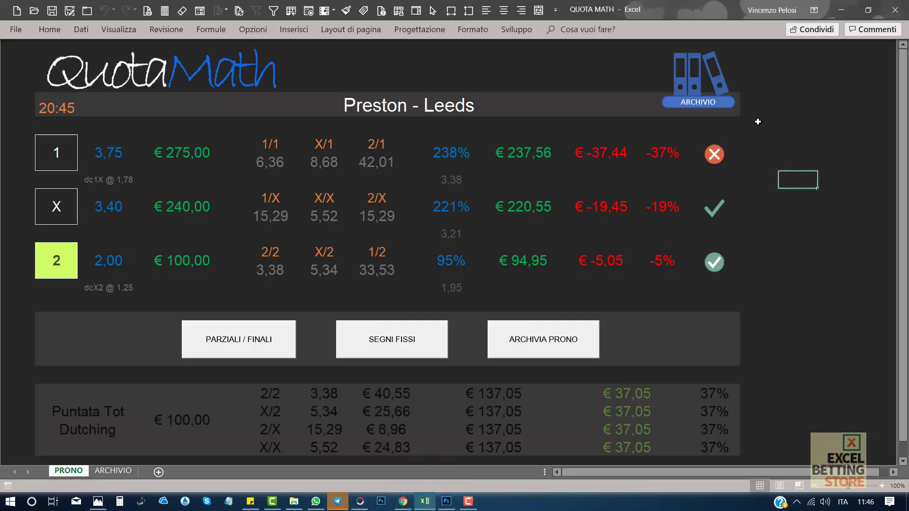
click(795, 127)
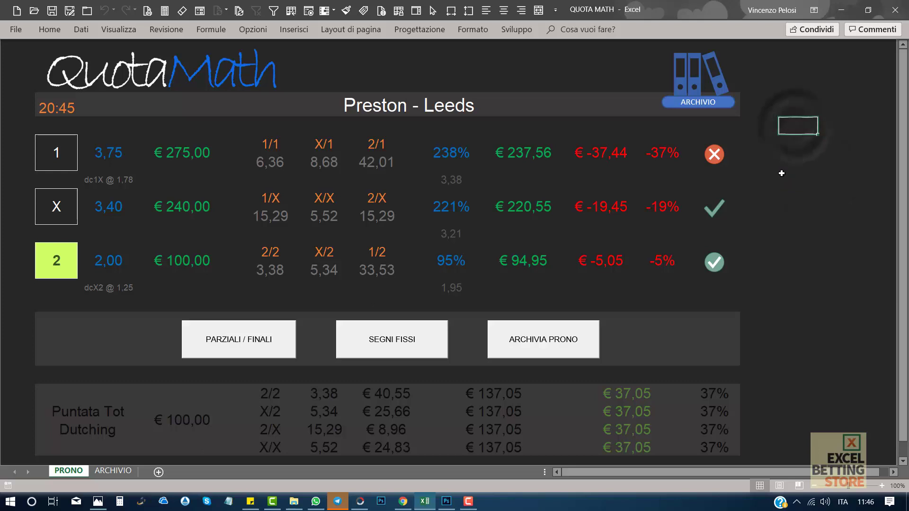
click(782, 174)
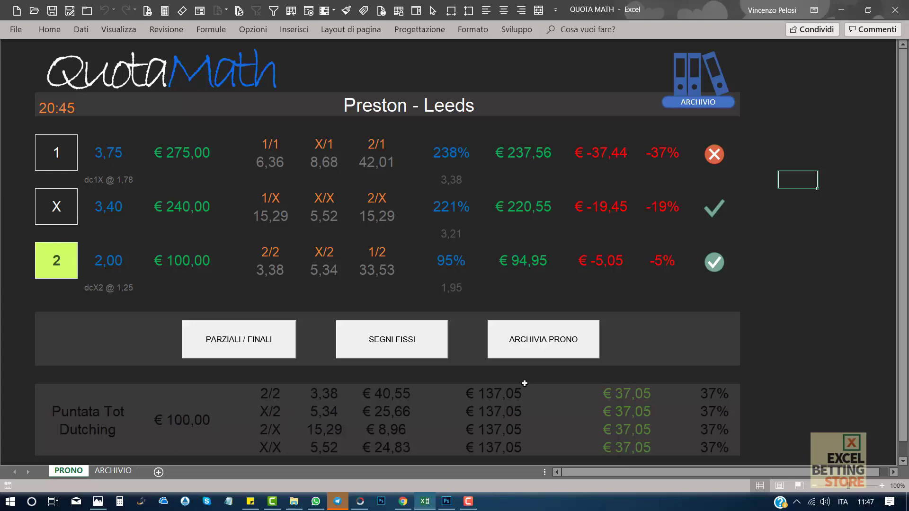
click(193, 428)
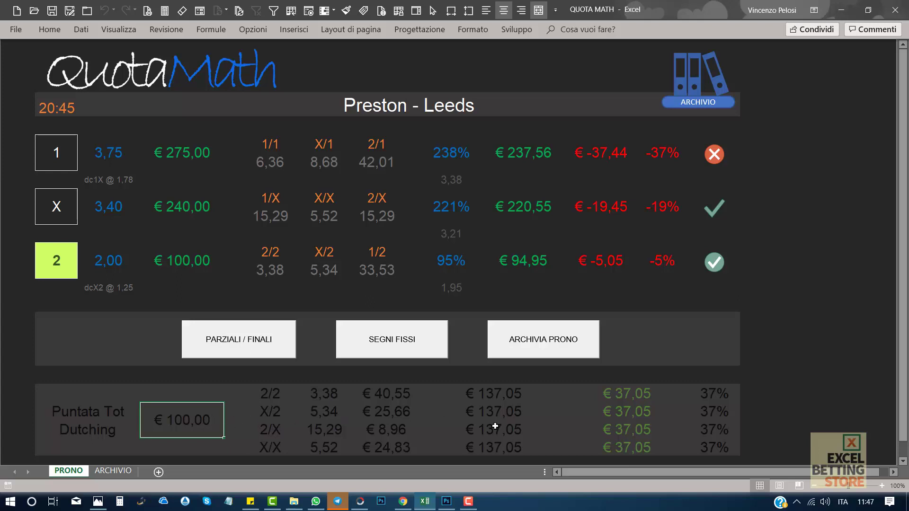
click(398, 397)
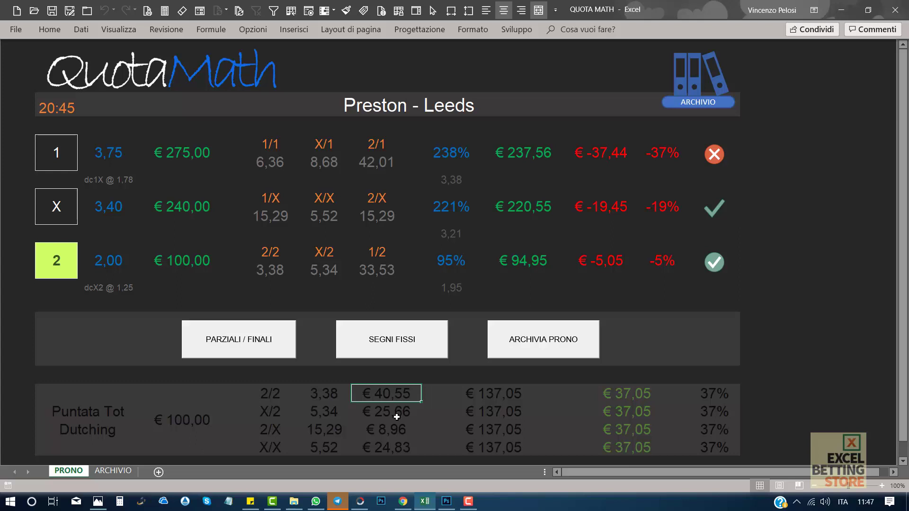
click(397, 416)
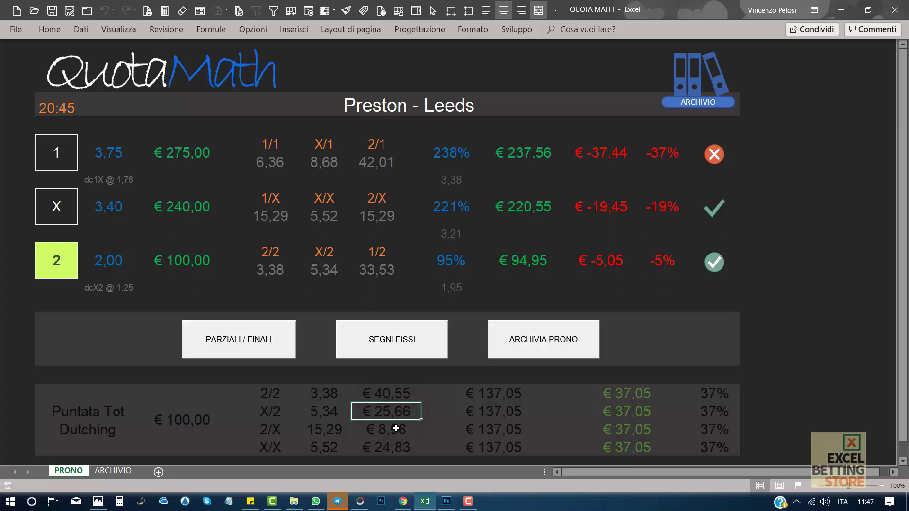
click(396, 428)
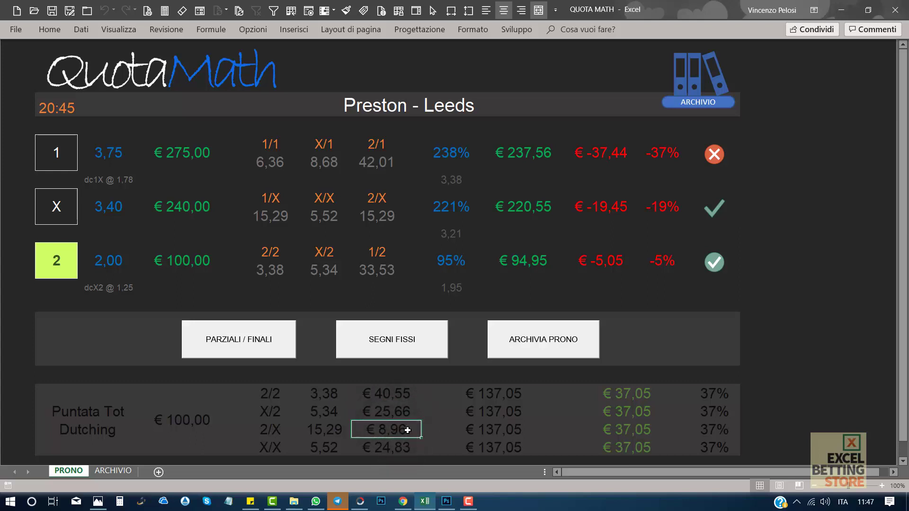
click(407, 447)
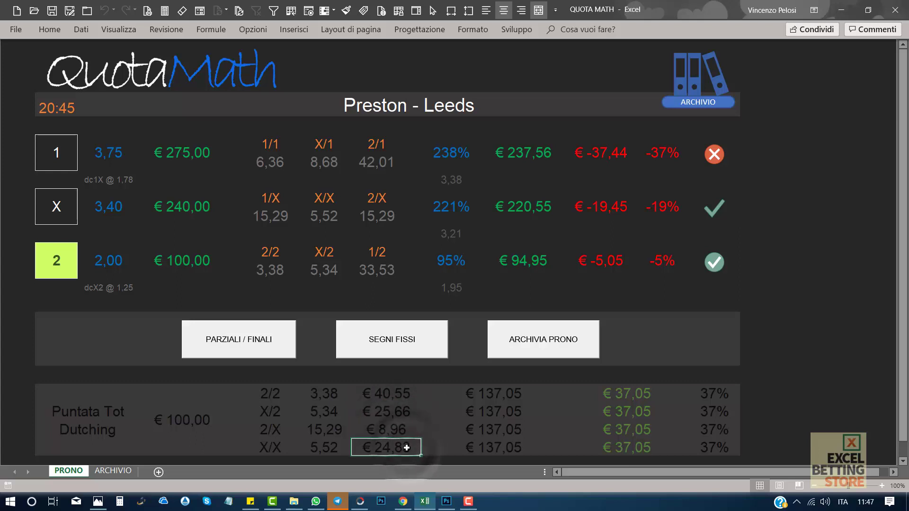
click(398, 400)
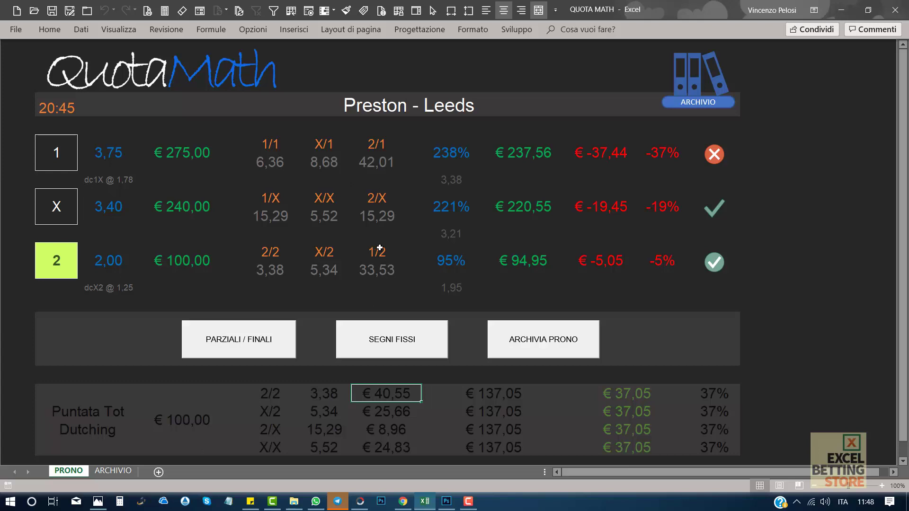
click(800, 274)
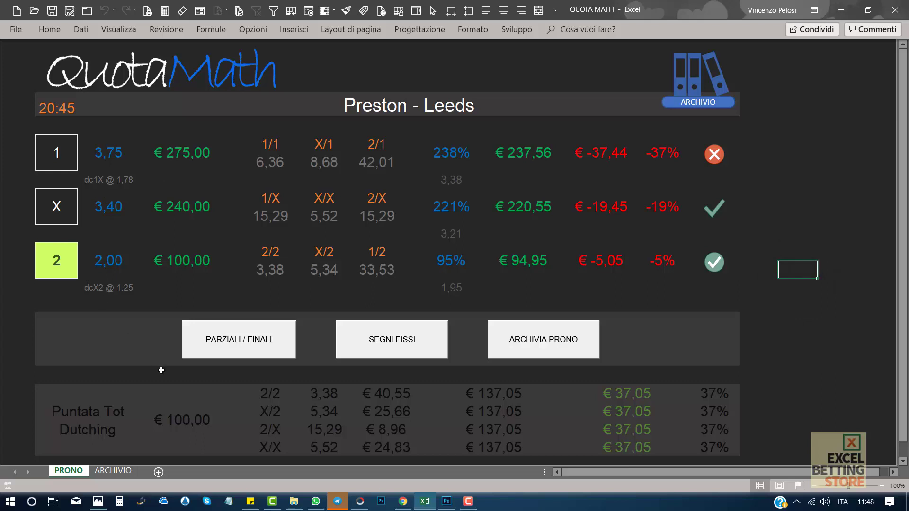
click(280, 423)
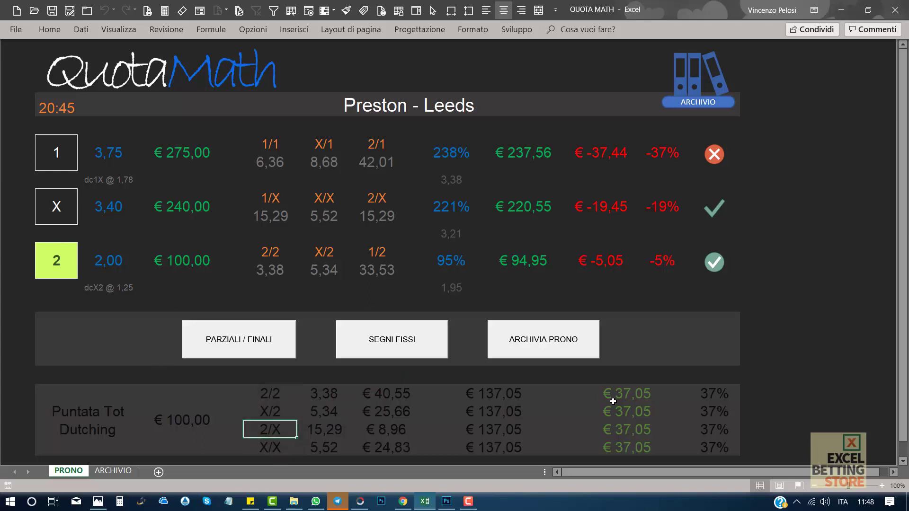
click(810, 390)
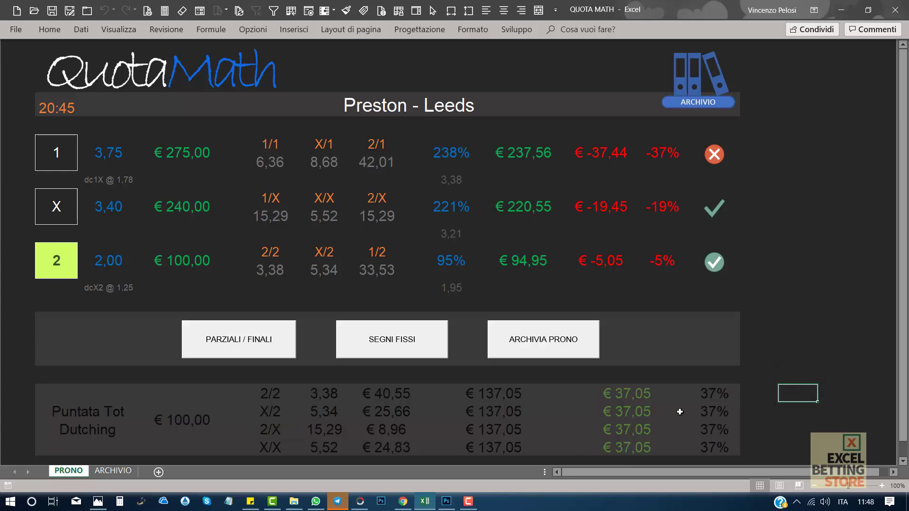
click(708, 395)
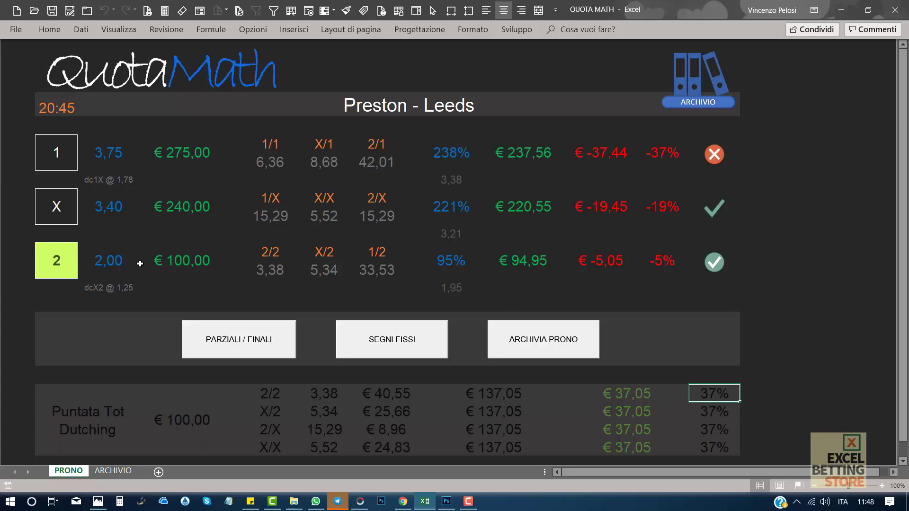
click(132, 288)
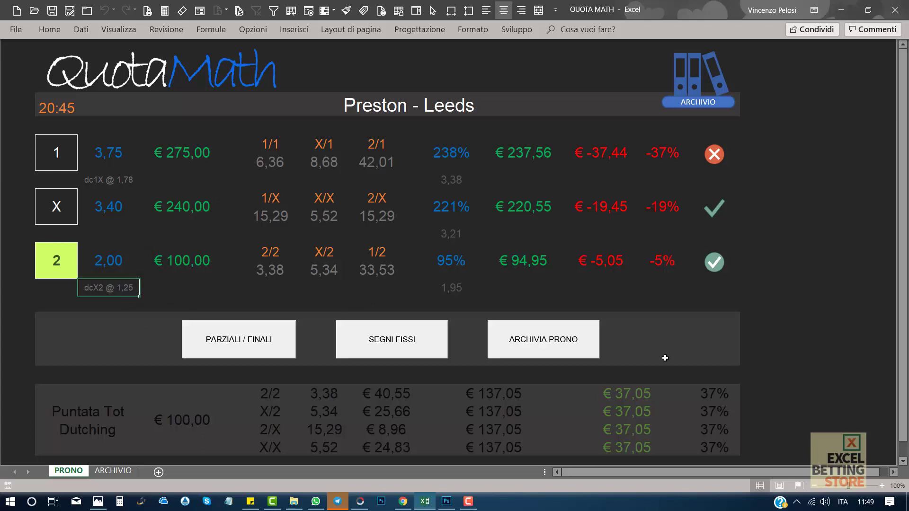
click(683, 392)
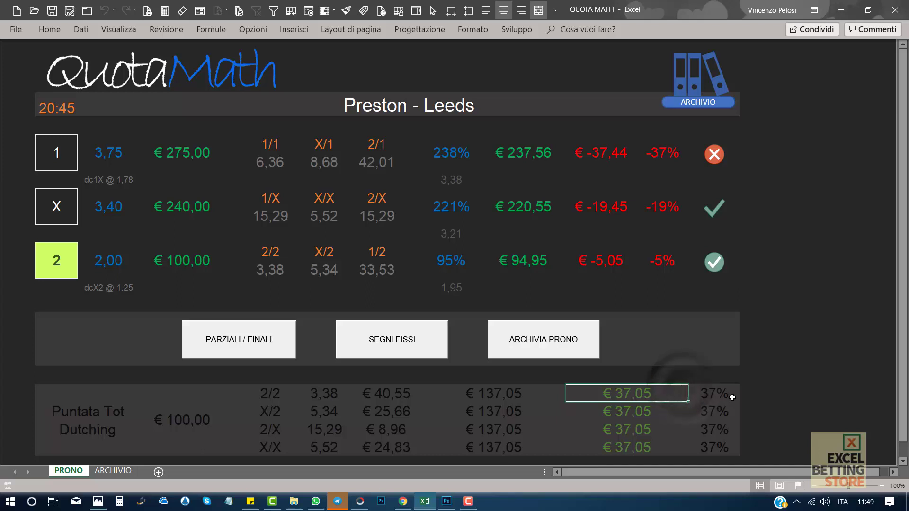
click(713, 396)
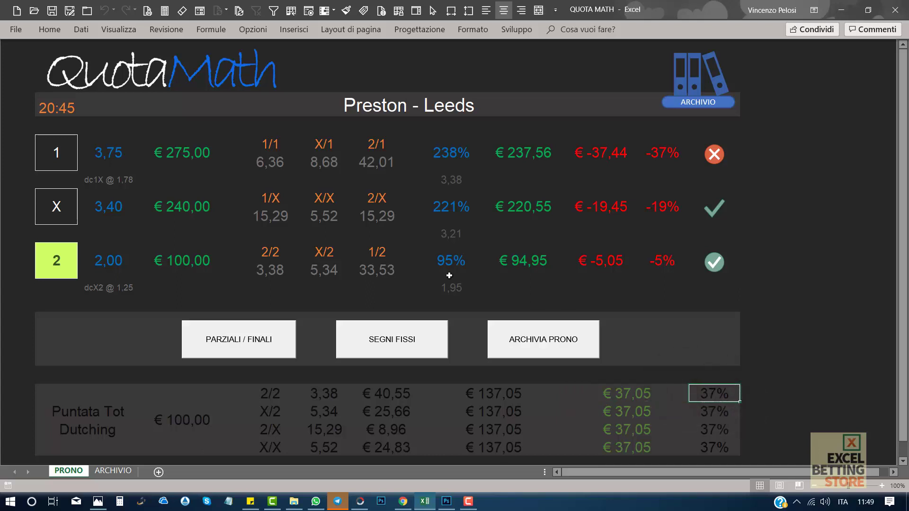
click(141, 283)
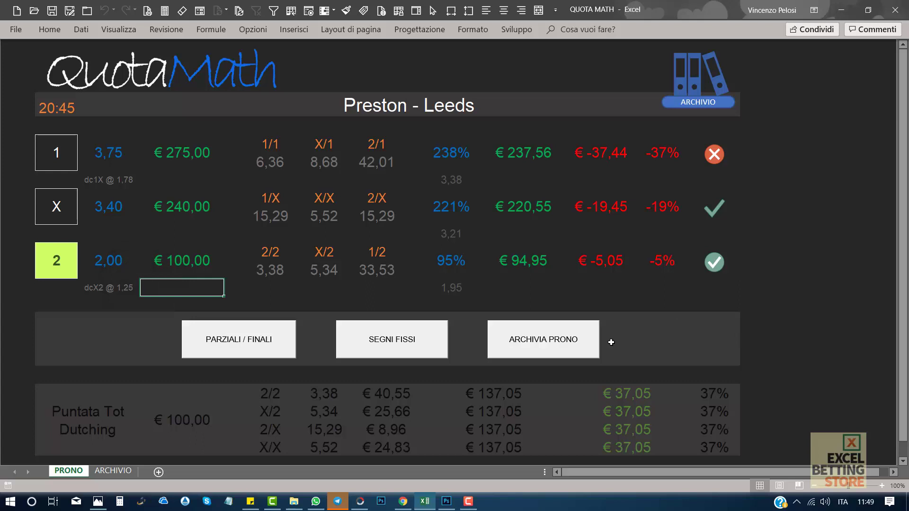
click(130, 289)
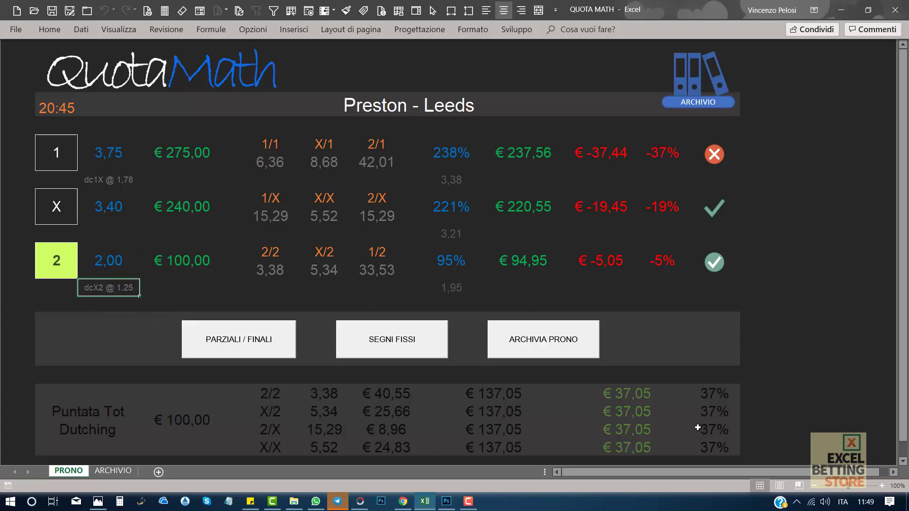
click(715, 394)
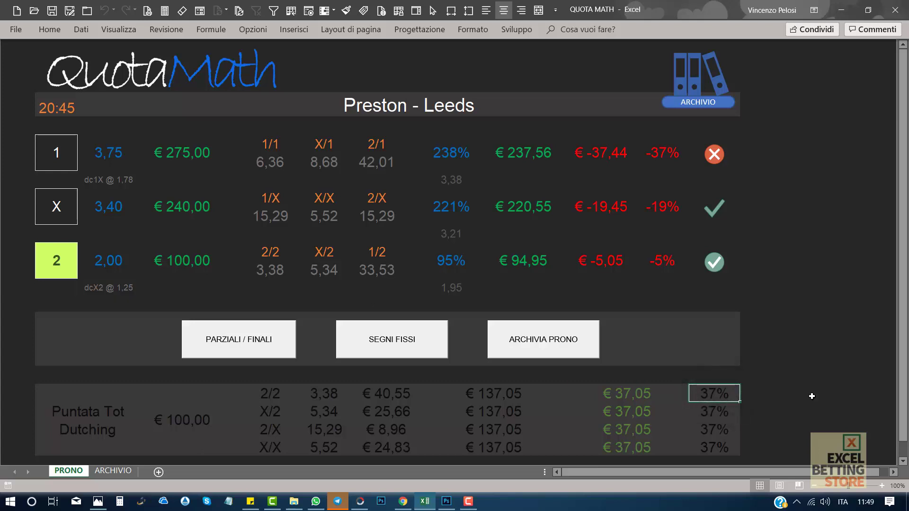
click(813, 397)
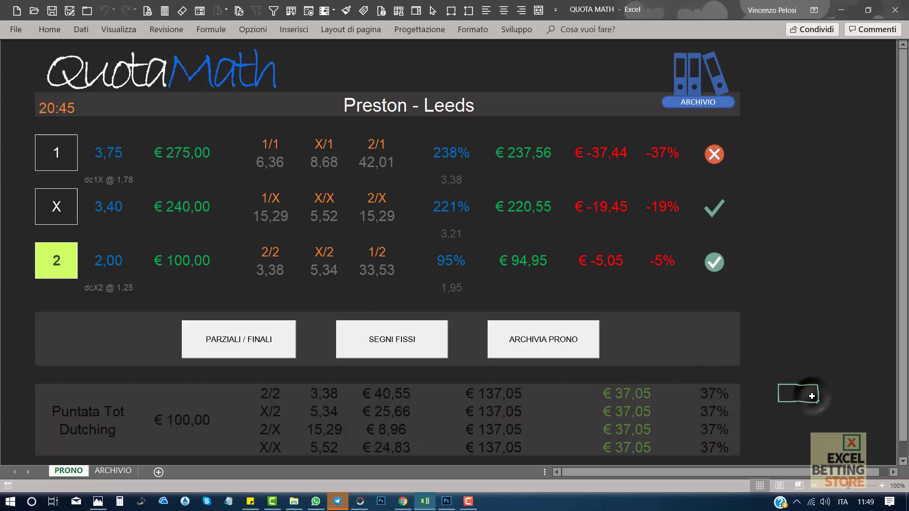
click(788, 304)
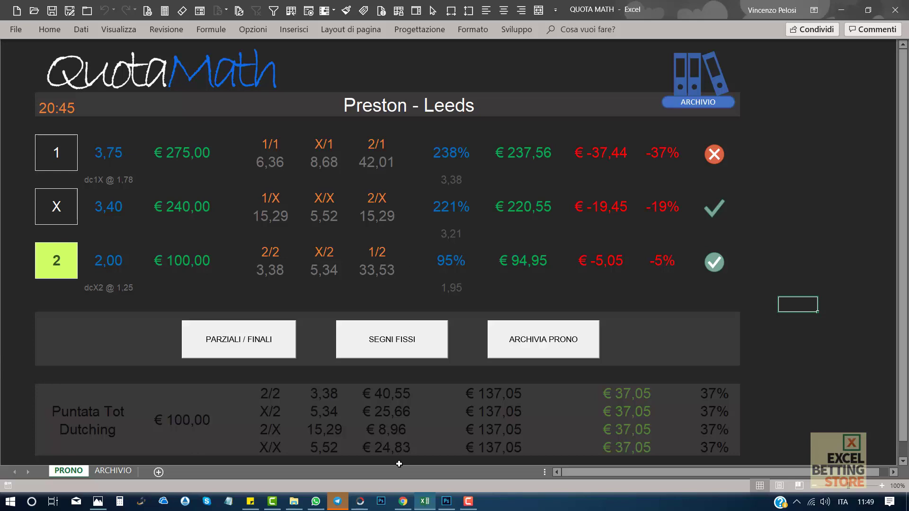
On Planetwin365, open the England Championship fixtures with 1X2 odds for 10 April 2019.
click(402, 504)
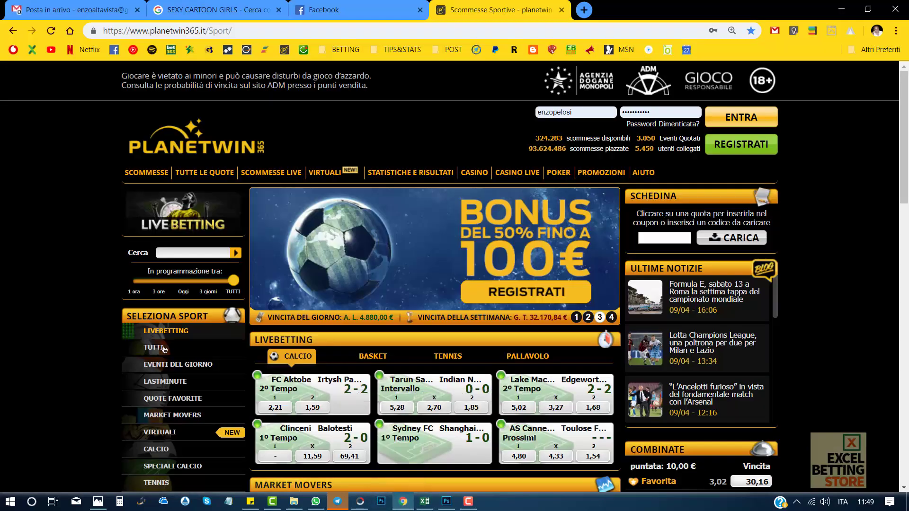
click(170, 371)
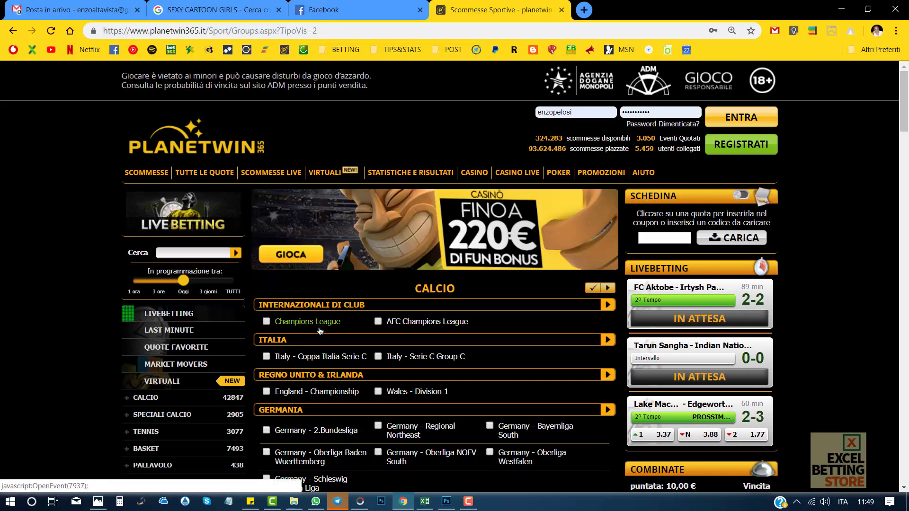
click(319, 392)
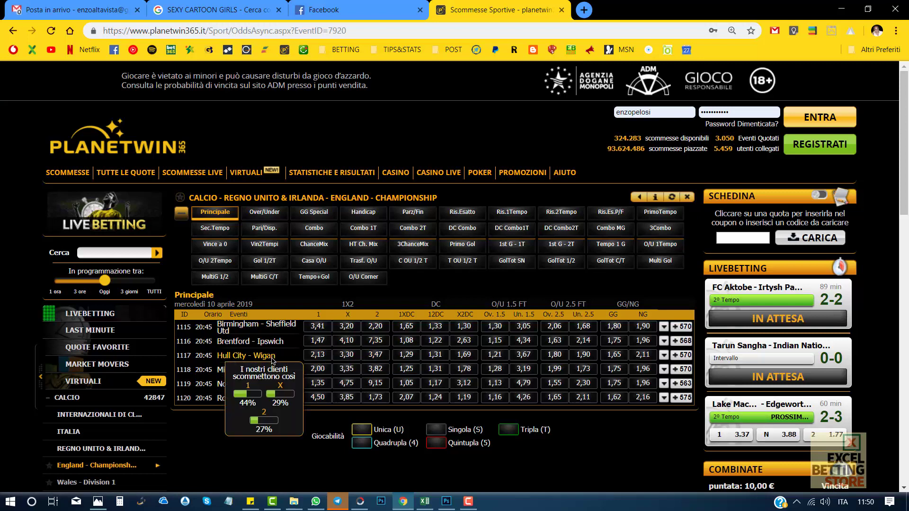
Switch the Championship list to Parz/Fin half-time/full-time odds and scroll to Hull City - Wigan.
click(410, 221)
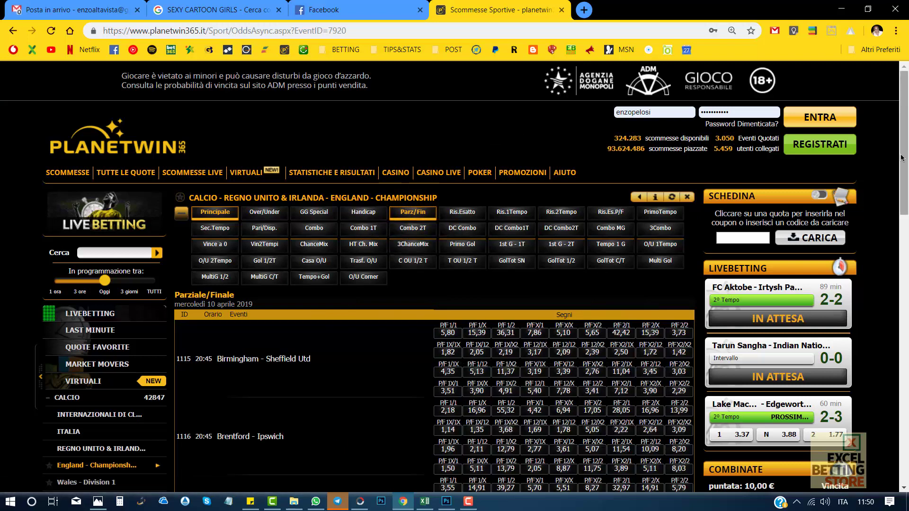
scroll(524, 230, down, 3)
scroll(525, 230, down, 1)
scroll(525, 230, down, 1)
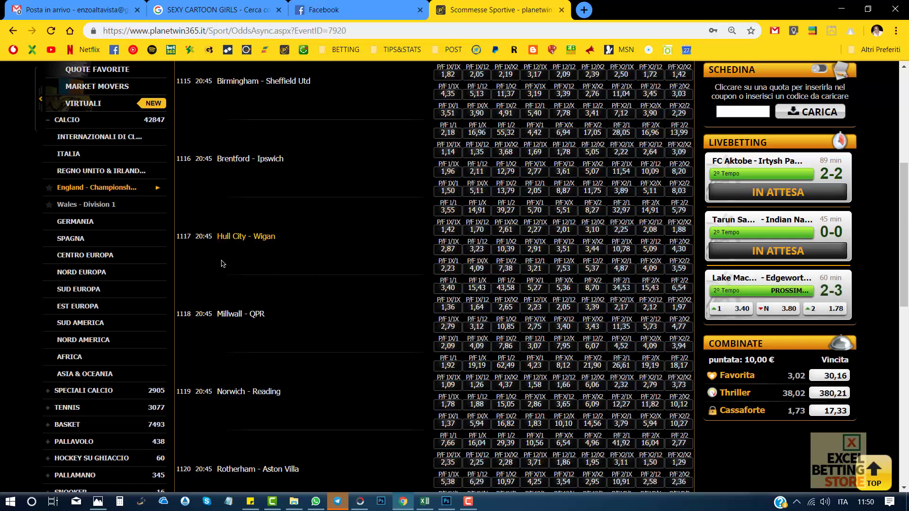
Select and copy the Hull City - Wigan half-time/full-time odds row, including 5,79 on 2/2.
mouse_move(219, 244)
mouse_down()
mouse_move(505, 210)
mouse_move(678, 210)
mouse_up()
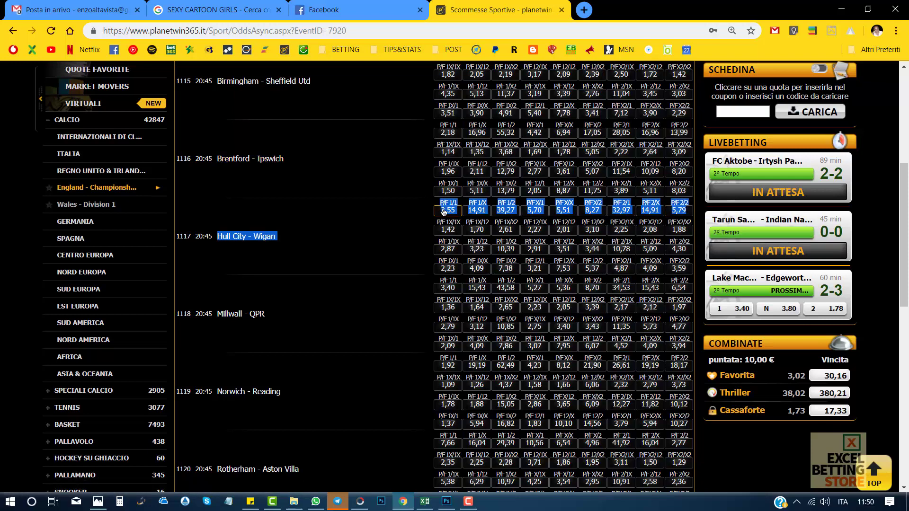
right_click(343, 232)
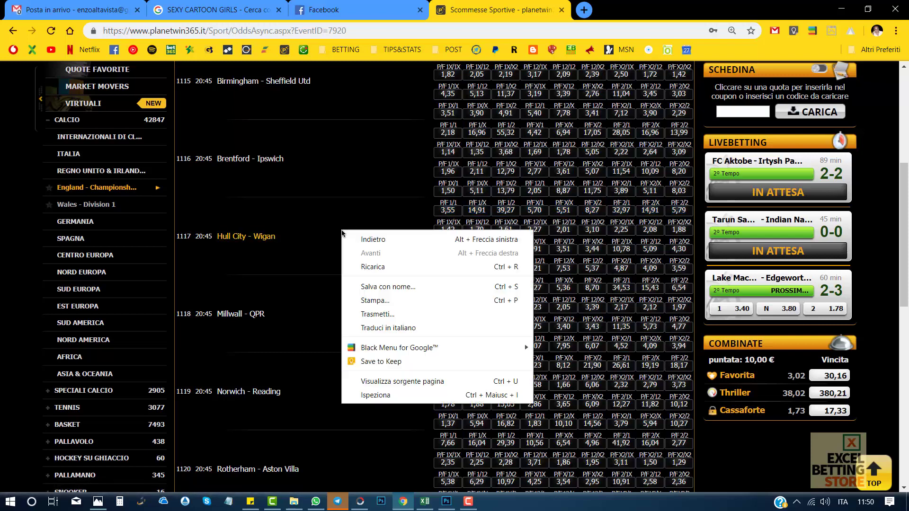
click(225, 254)
mouse_move(296, 245)
mouse_down()
mouse_move(469, 220)
mouse_move(681, 209)
mouse_up()
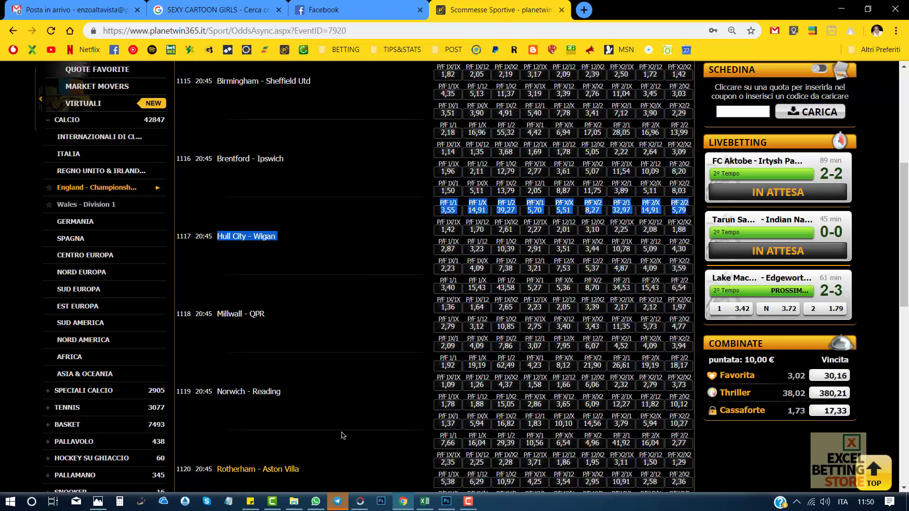
Paste the copied half-time/full-time odds into the PRONO sheet with the PARZIALI / FINALI button.
click(425, 501)
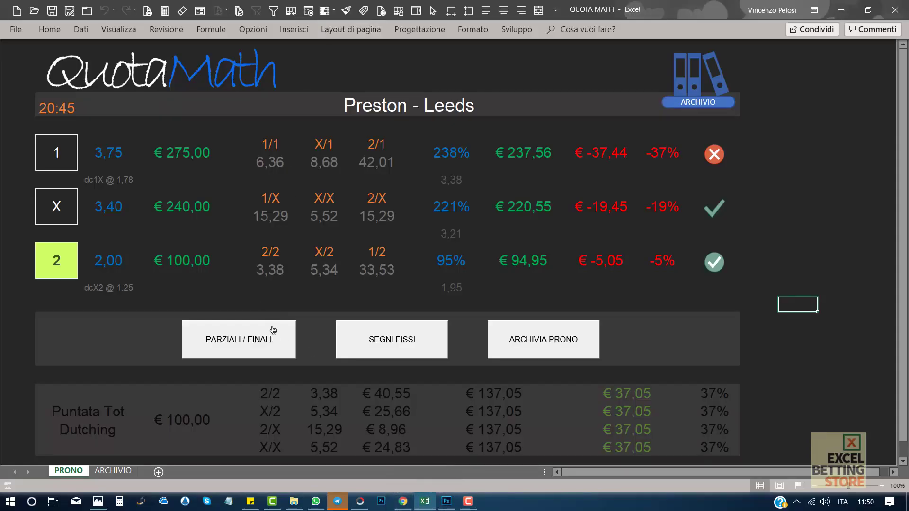
click(251, 344)
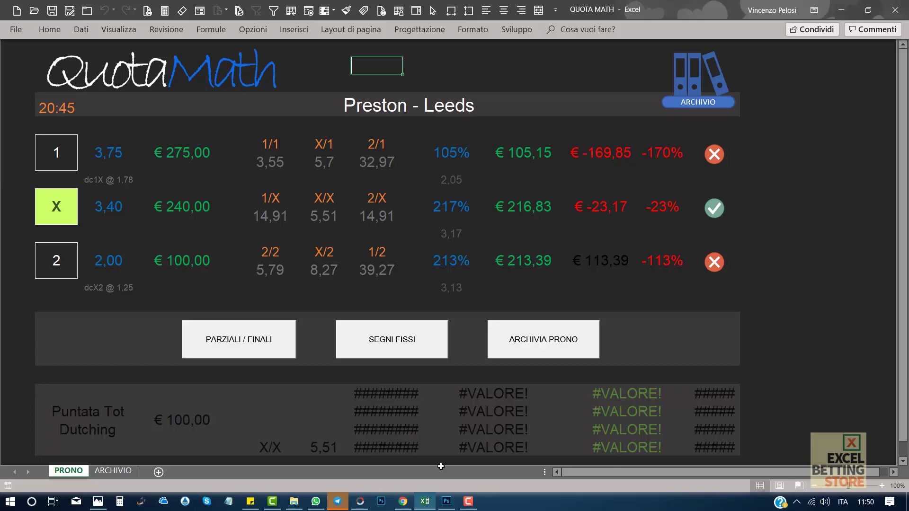
Copy the Hull City - Wigan row from the Principale table and return to Excel.
click(402, 505)
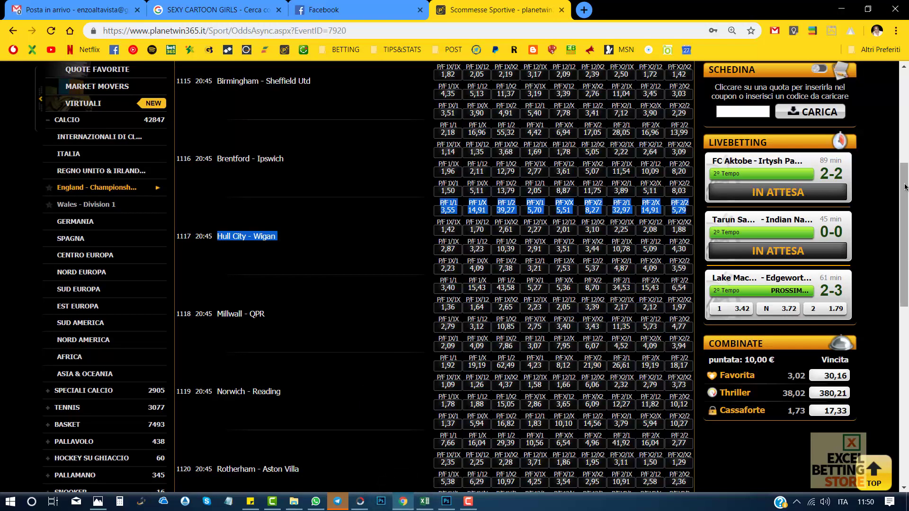
scroll(569, 272, down, 6)
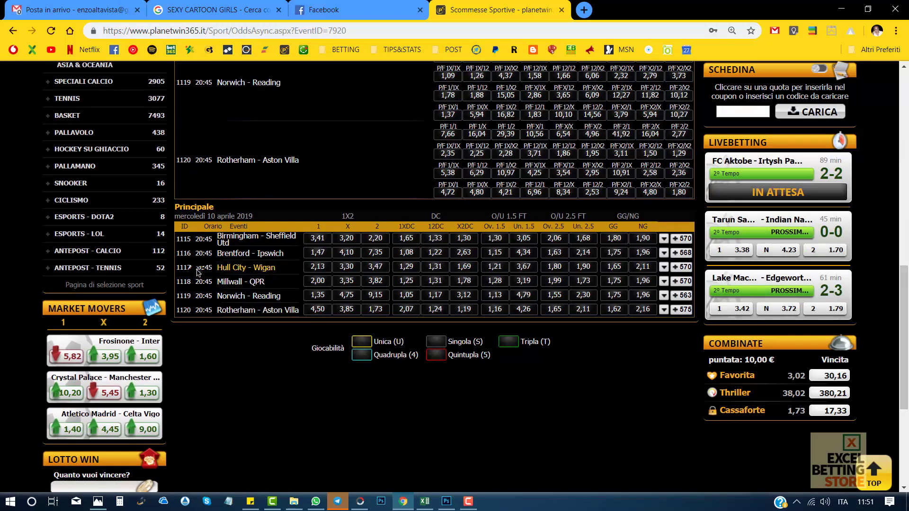
drag(197, 268, 468, 276)
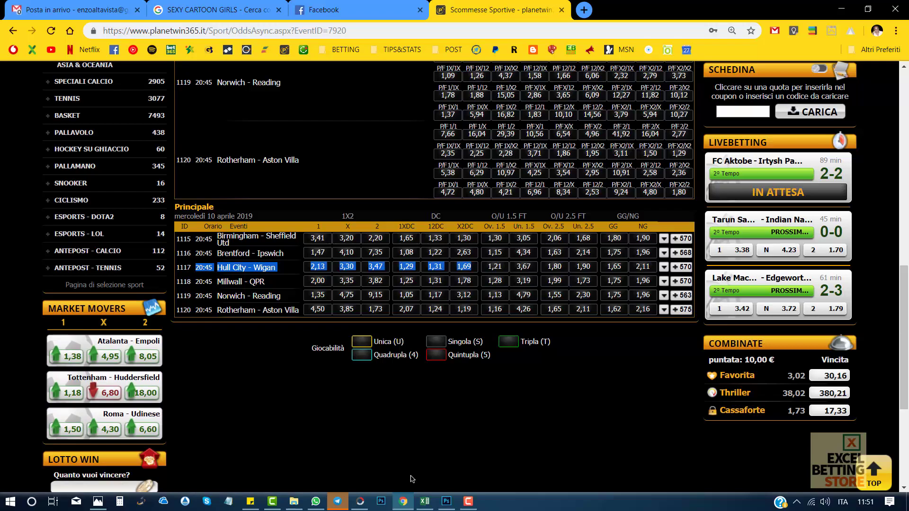
click(424, 501)
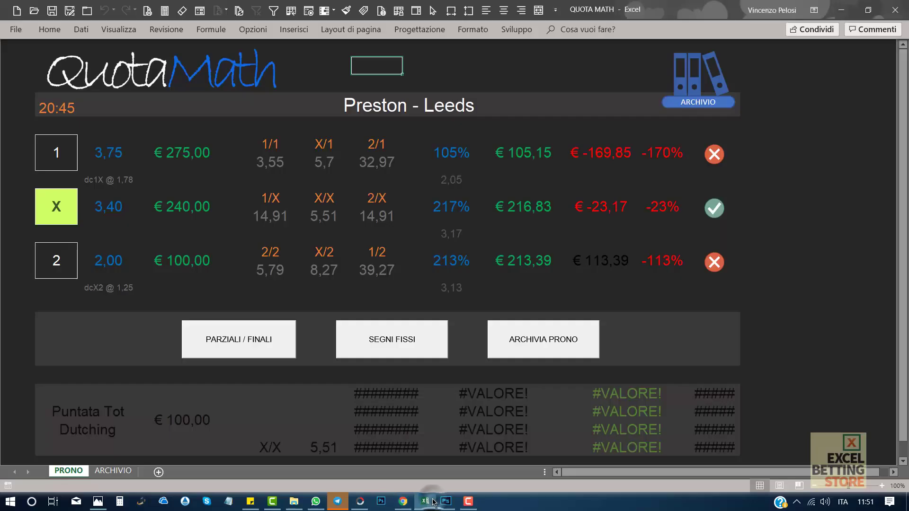
Paste Hull City - Wigan odds 2,13, 3,30, 3,47 via SEGNI FISSI, checking them against Planetwin.
click(396, 345)
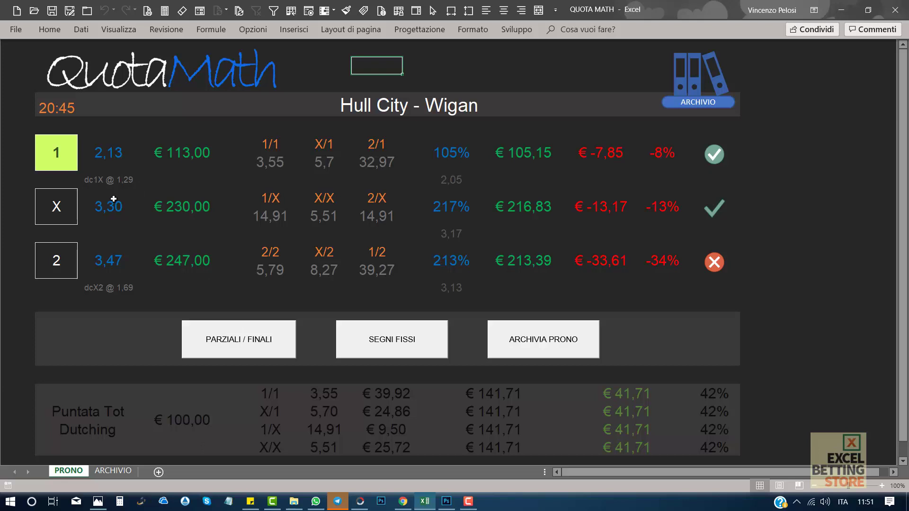
click(400, 503)
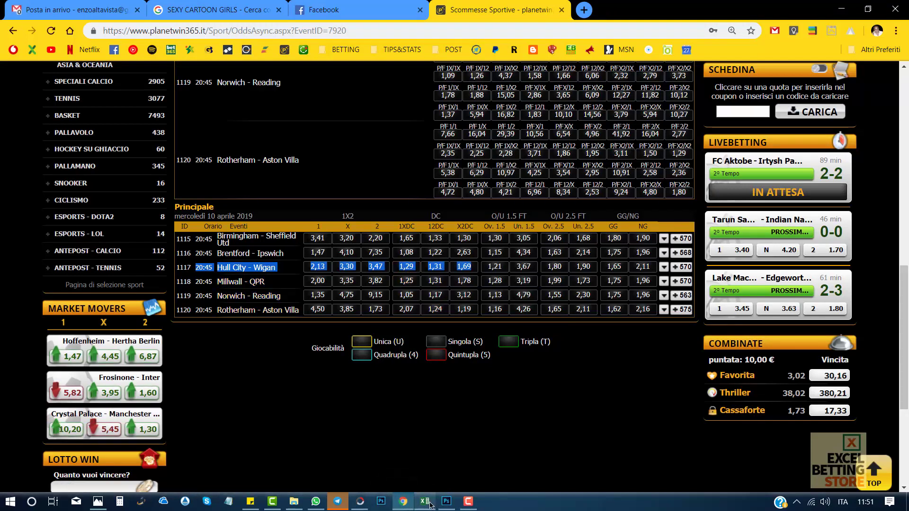
mouse_move(425, 501)
click(431, 473)
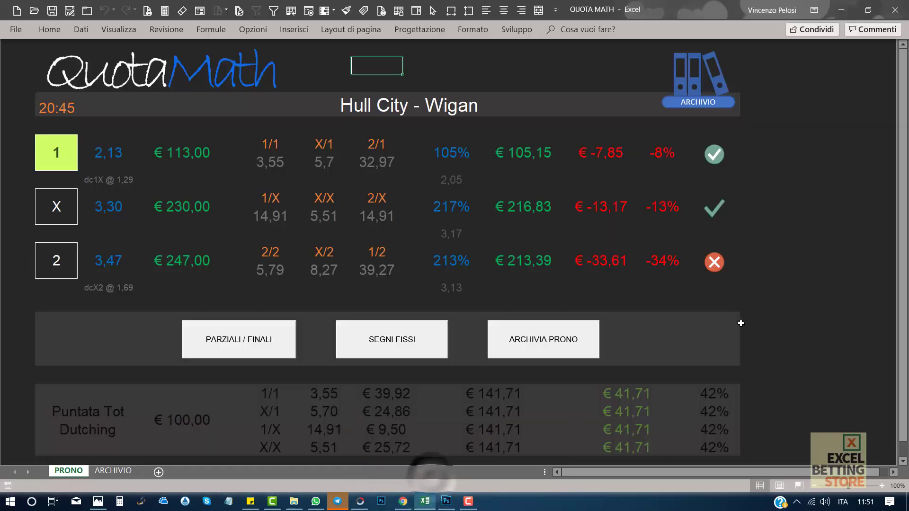
click(835, 322)
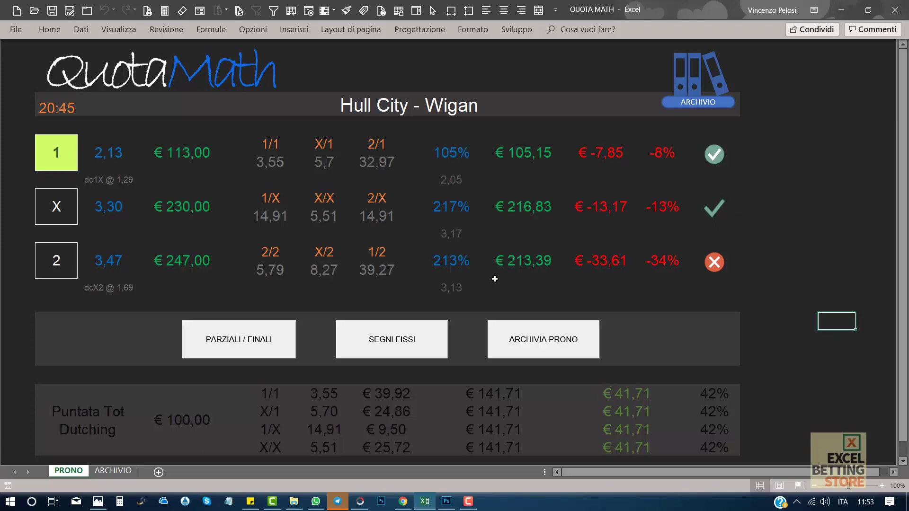
Archive the prediction with ARCHIVIA PRONO and view Hull City - Wigan as ARCHIVIO's last row.
click(551, 345)
click(696, 87)
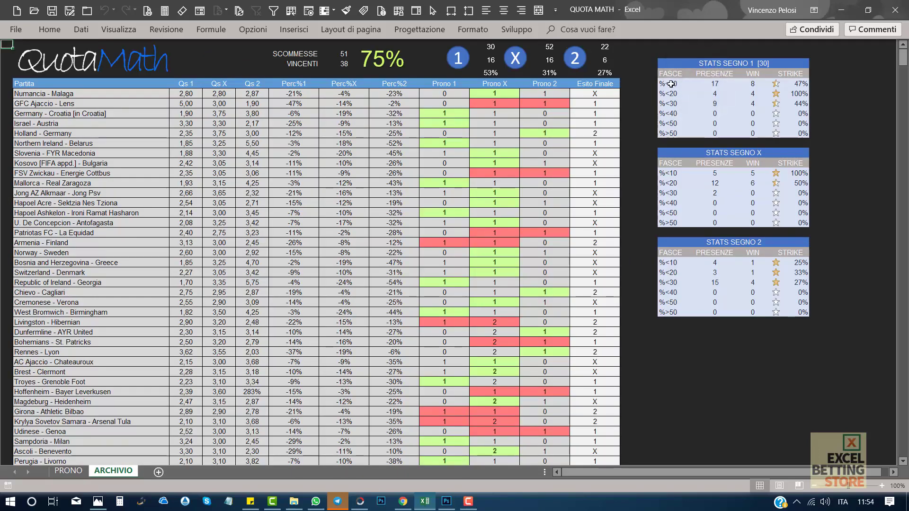
click(137, 65)
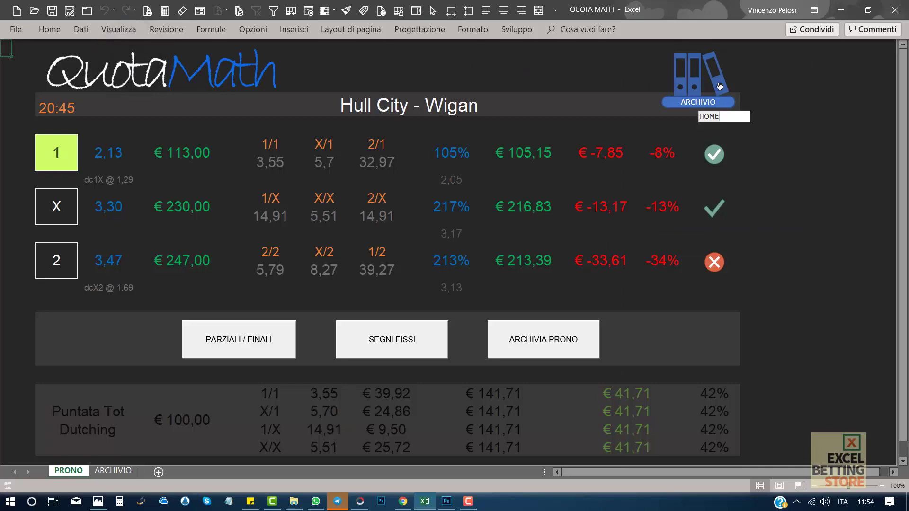
click(719, 86)
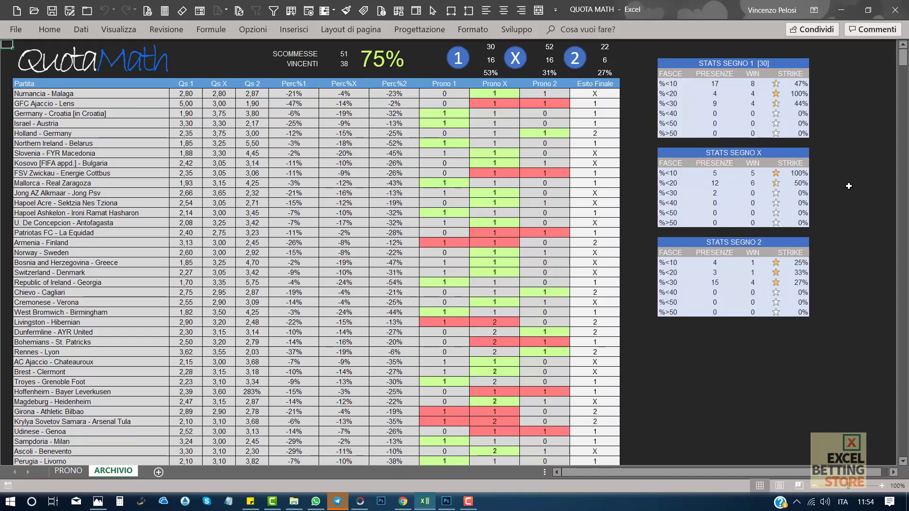
drag(903, 59, 904, 76)
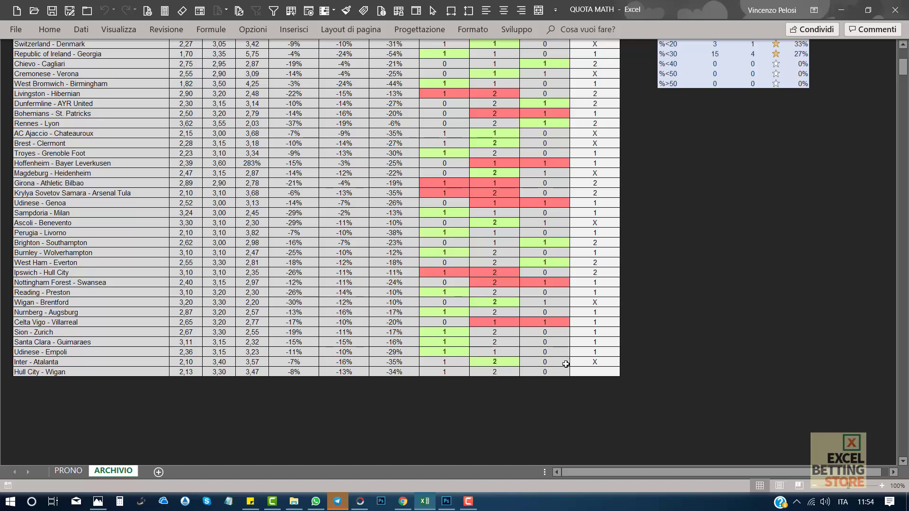
click(599, 362)
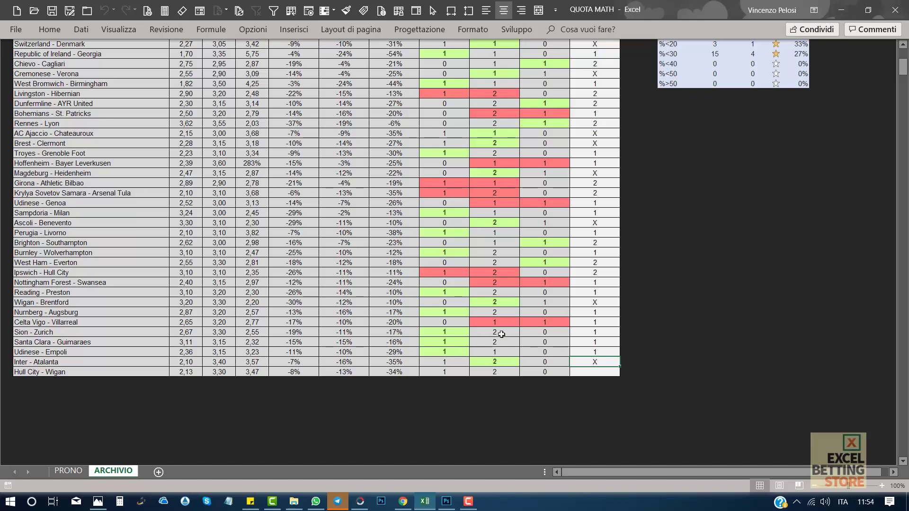
click(499, 373)
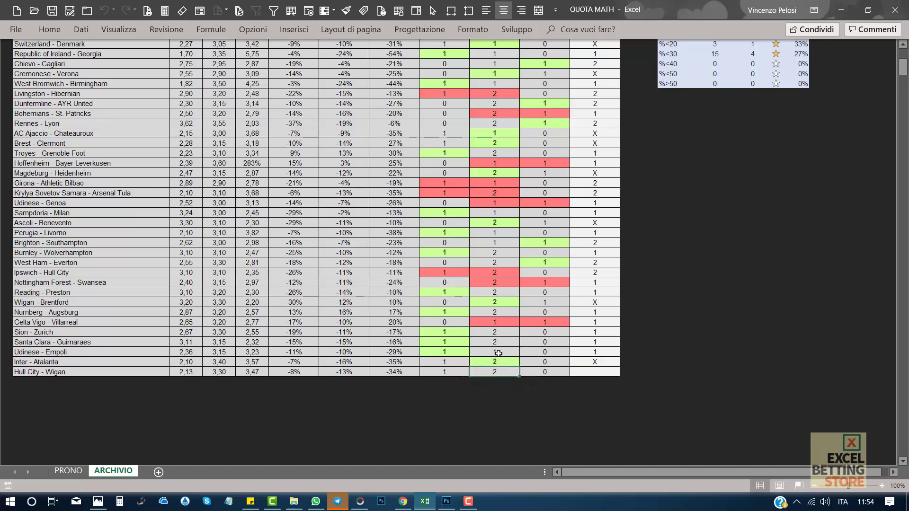
click(587, 361)
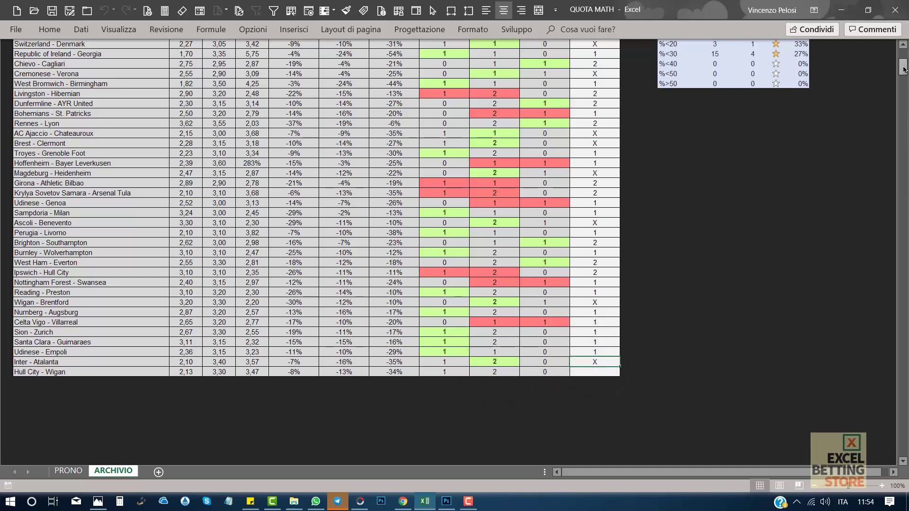
drag(904, 69, 903, 54)
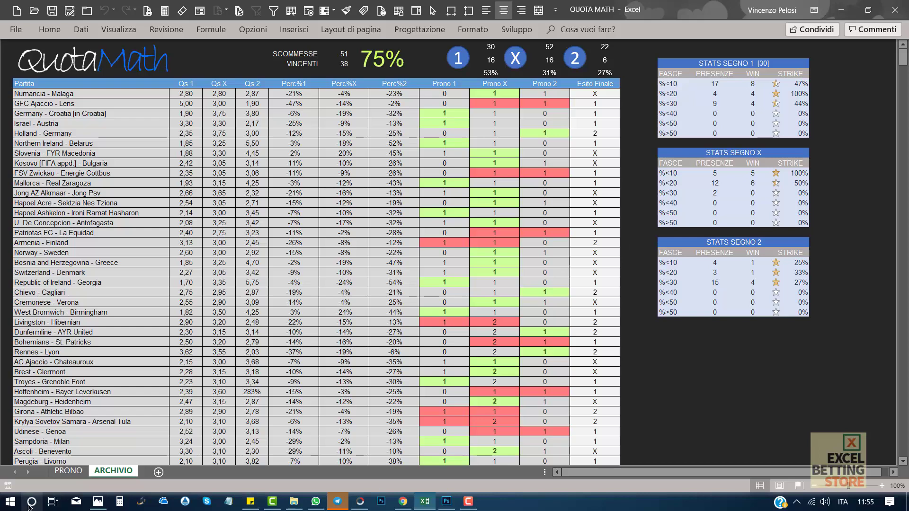
Return to the PRONO dashboard for Hull City - Wigan.
click(66, 472)
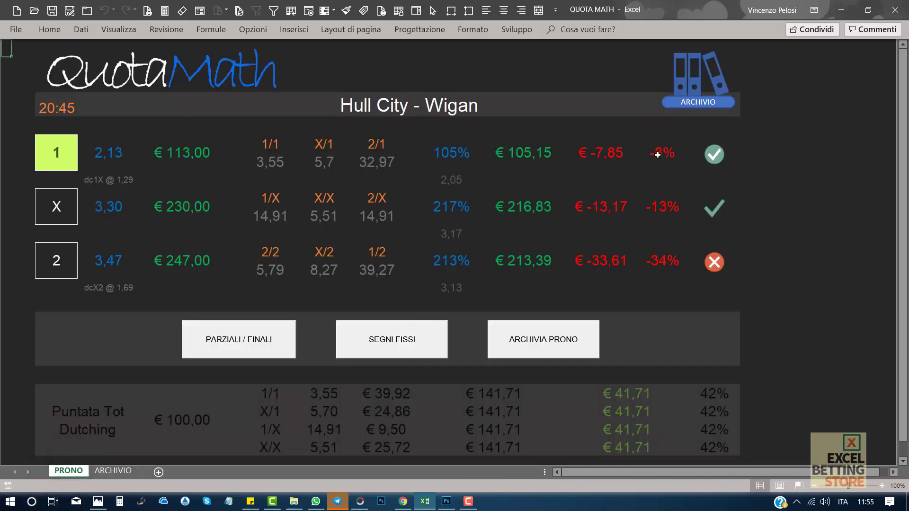
click(808, 263)
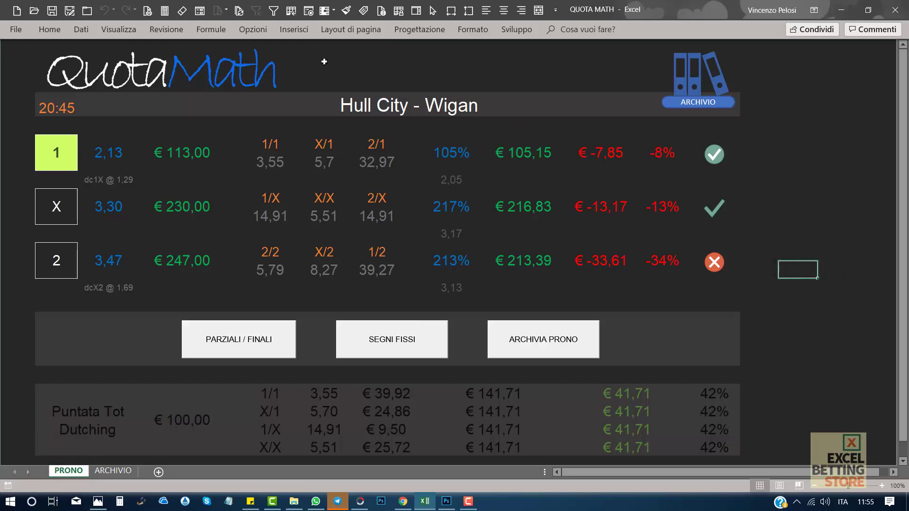
click(830, 195)
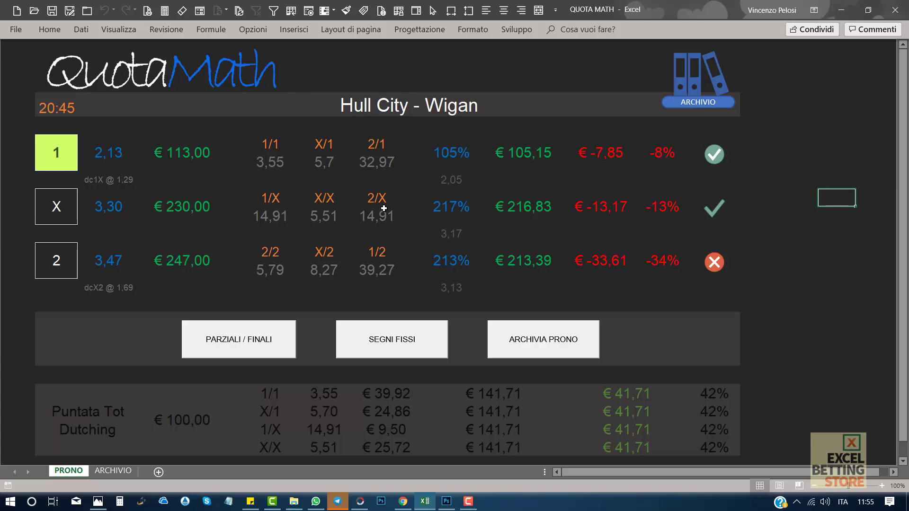
Format the three rows of half-time/full-time odds with two decimals, so 5,7 reads 5,70.
click(326, 164)
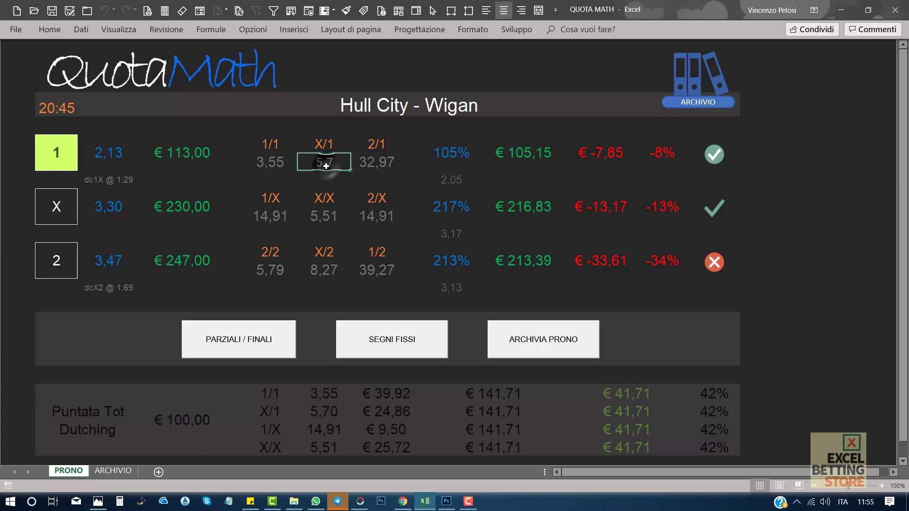
click(278, 161)
key(shift+Right)
key(shift+Right)
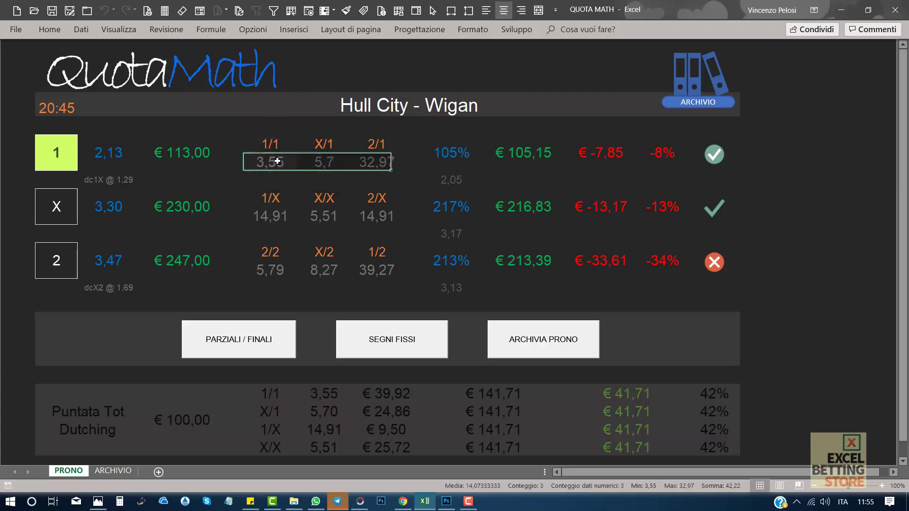
key(ctrl+shift+1)
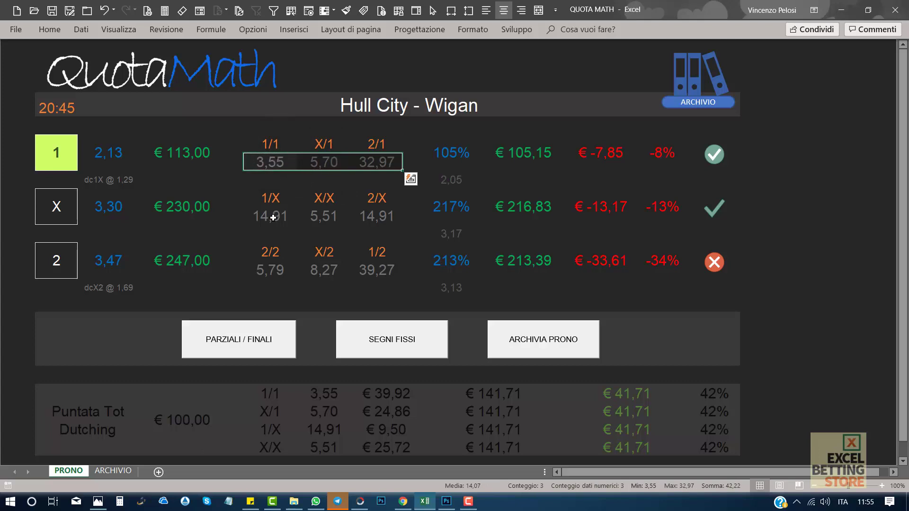
click(274, 222)
key(shift+Right)
key(shift+Right)
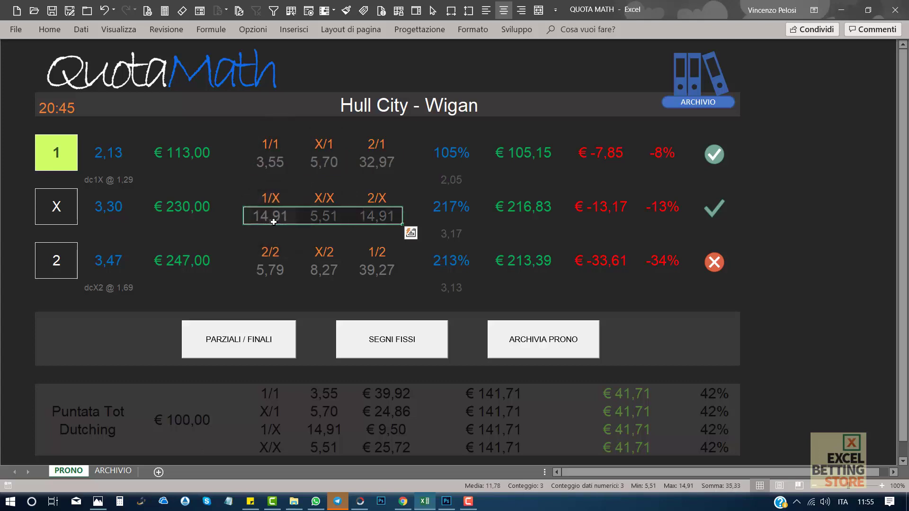
click(272, 270)
key(shift+Right)
key(shift+Right)
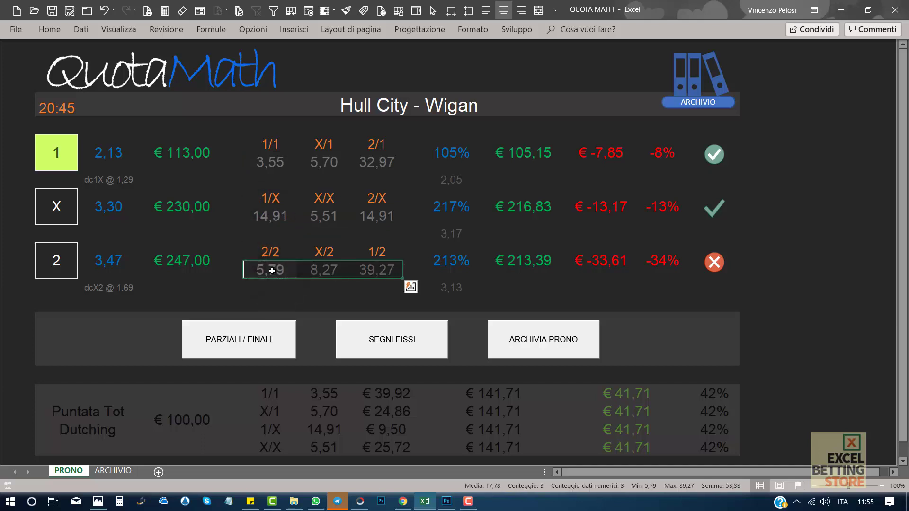
click(771, 218)
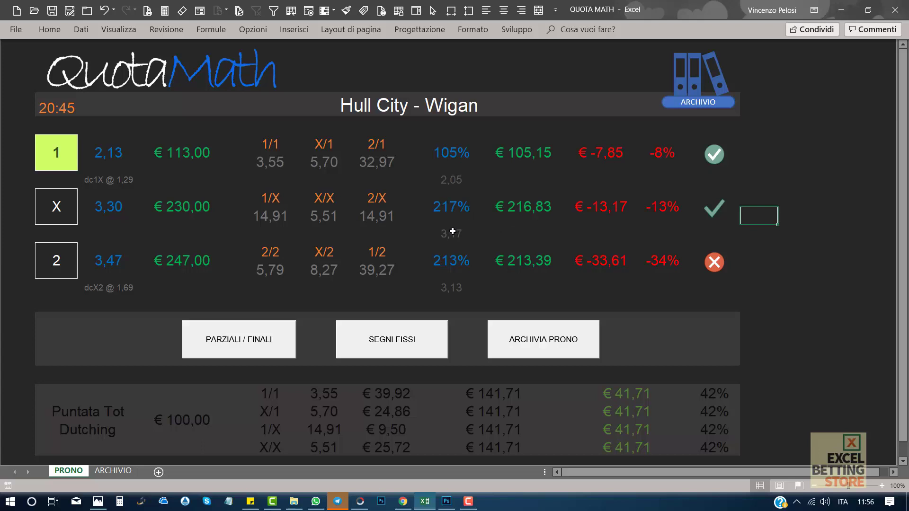
Check the 3,17 and 3,13 odds cells on the PRONO dashboard.
click(452, 232)
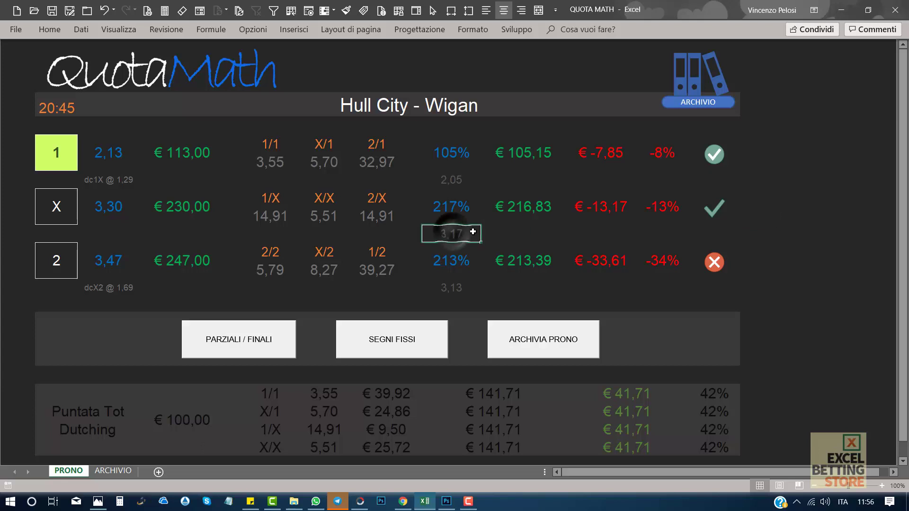
click(826, 204)
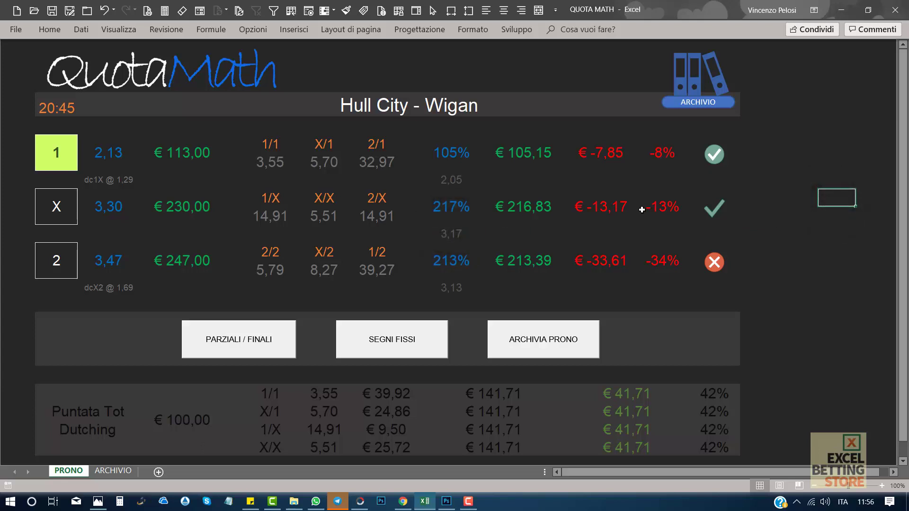
click(451, 233)
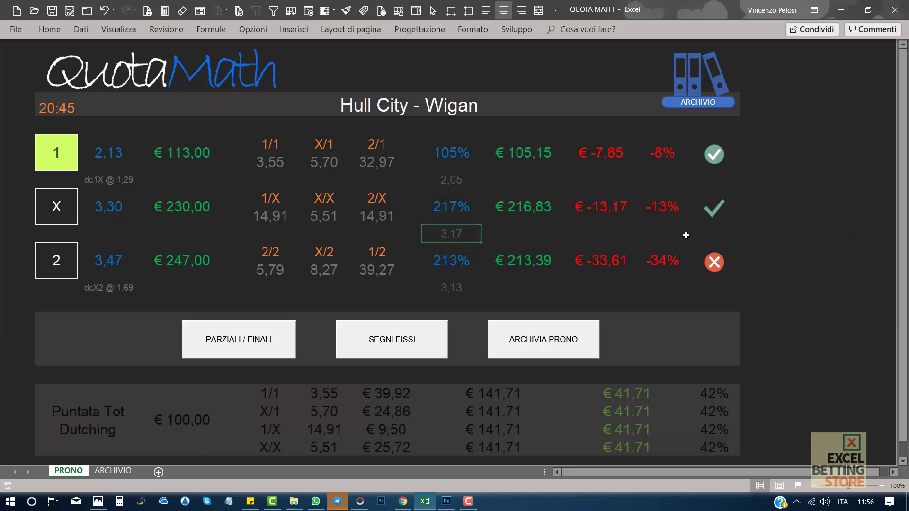
click(796, 235)
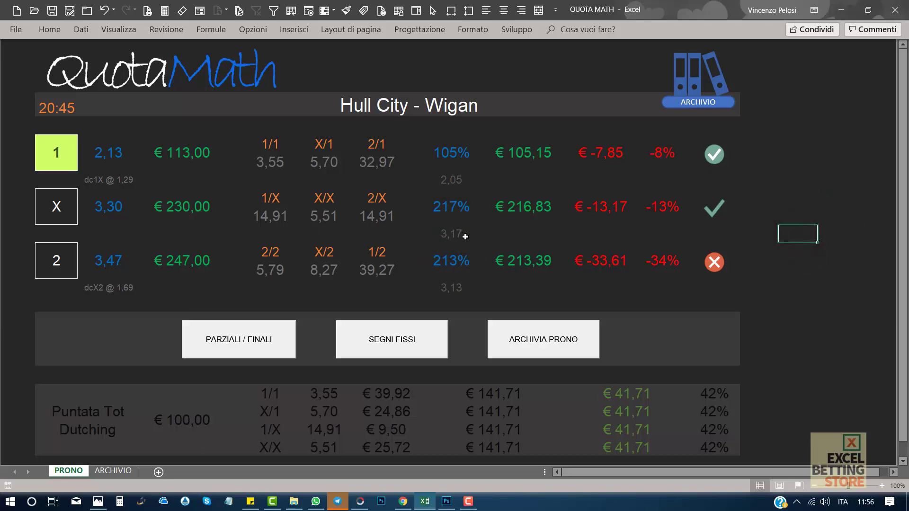
click(462, 235)
click(456, 287)
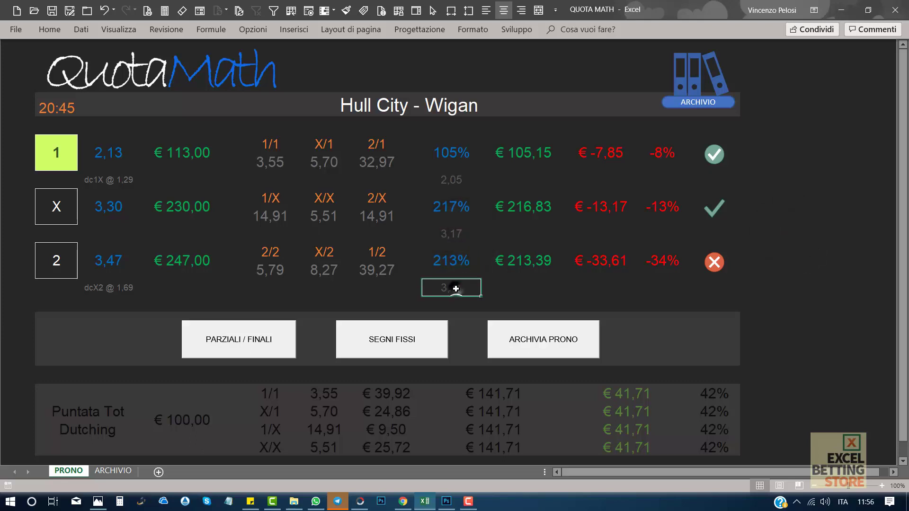
click(798, 269)
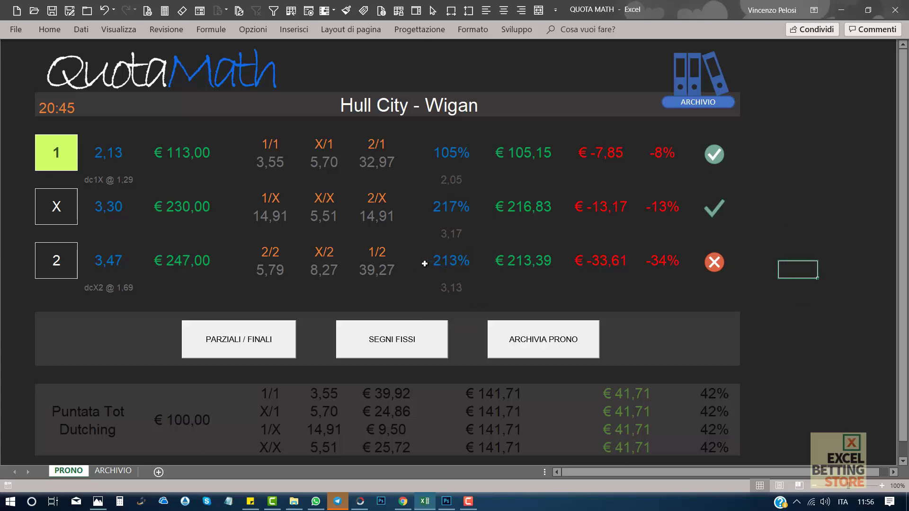
Exit an empty cell's edit mode and view ARCHIVIO: 51 bets, 38 winners, 75% hit rate.
click(807, 218)
click(808, 218)
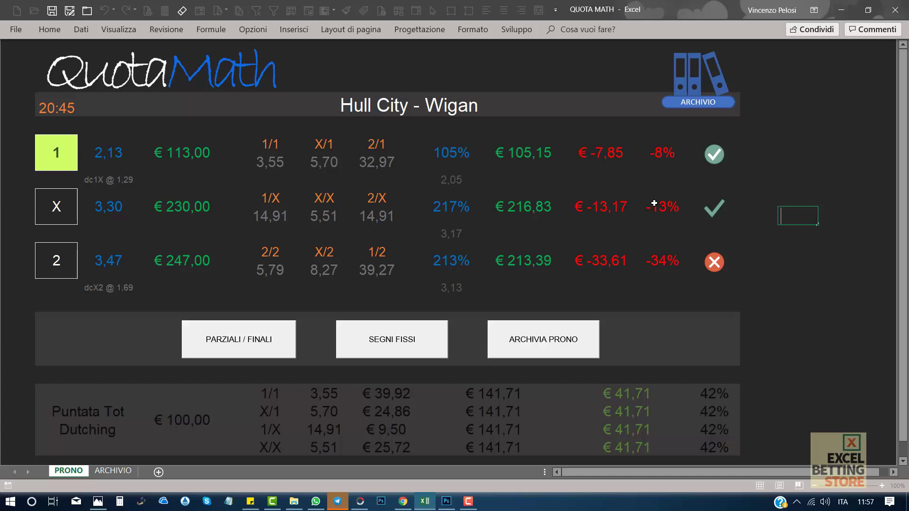
click(790, 269)
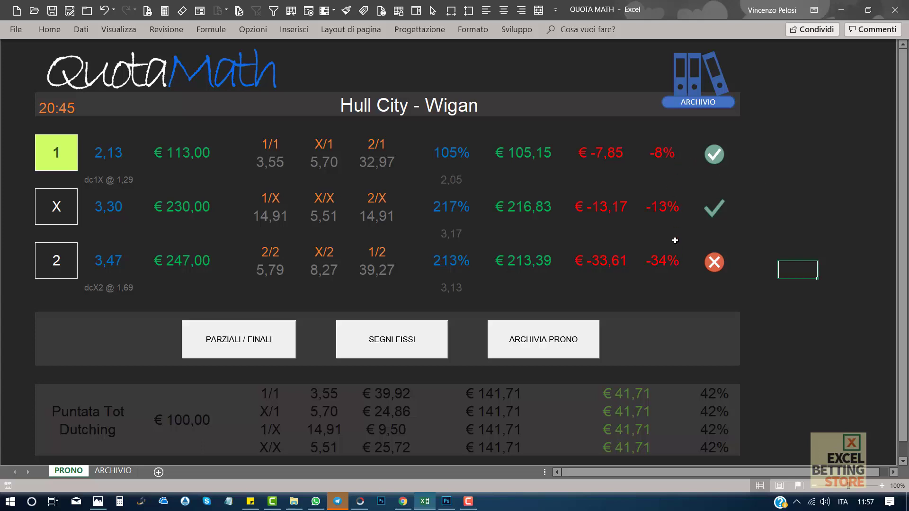
click(113, 471)
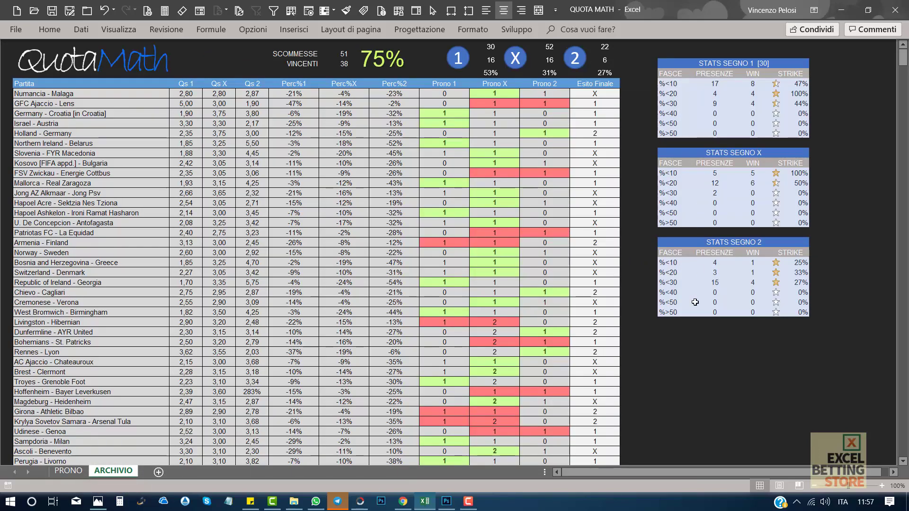
click(690, 368)
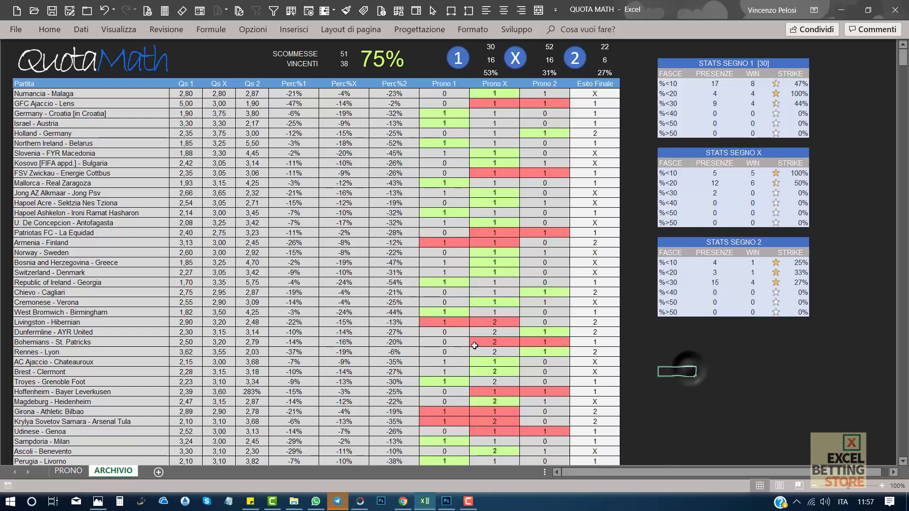
Bring back the Hull City - Wigan PRONO dashboard showing stakes of €113,00, €230,00 and €247,00.
click(69, 472)
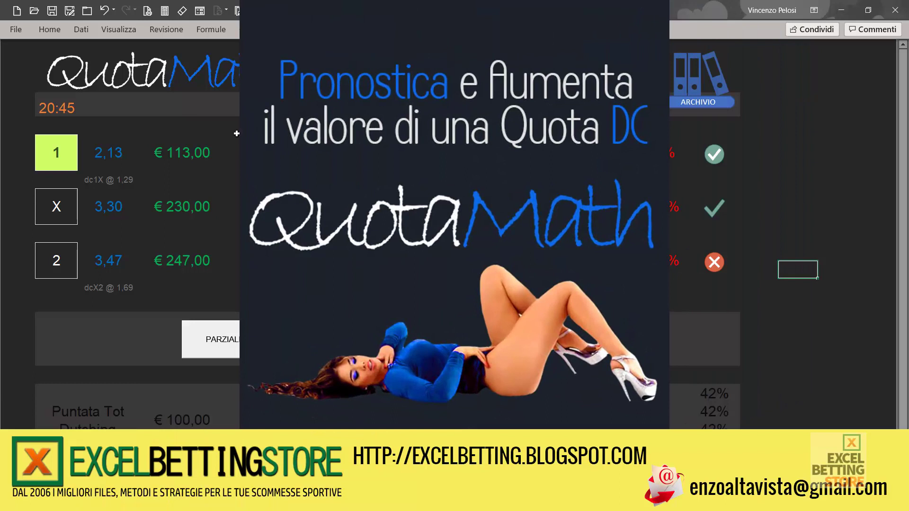
click(798, 358)
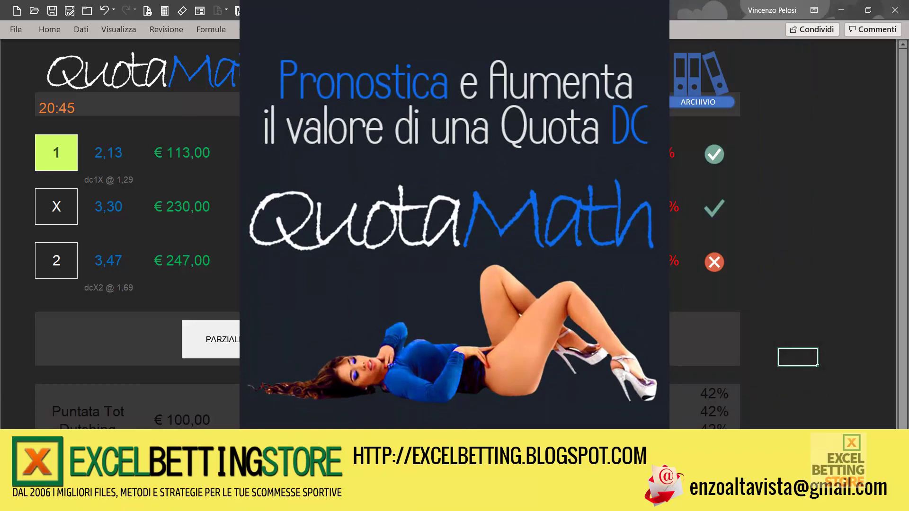